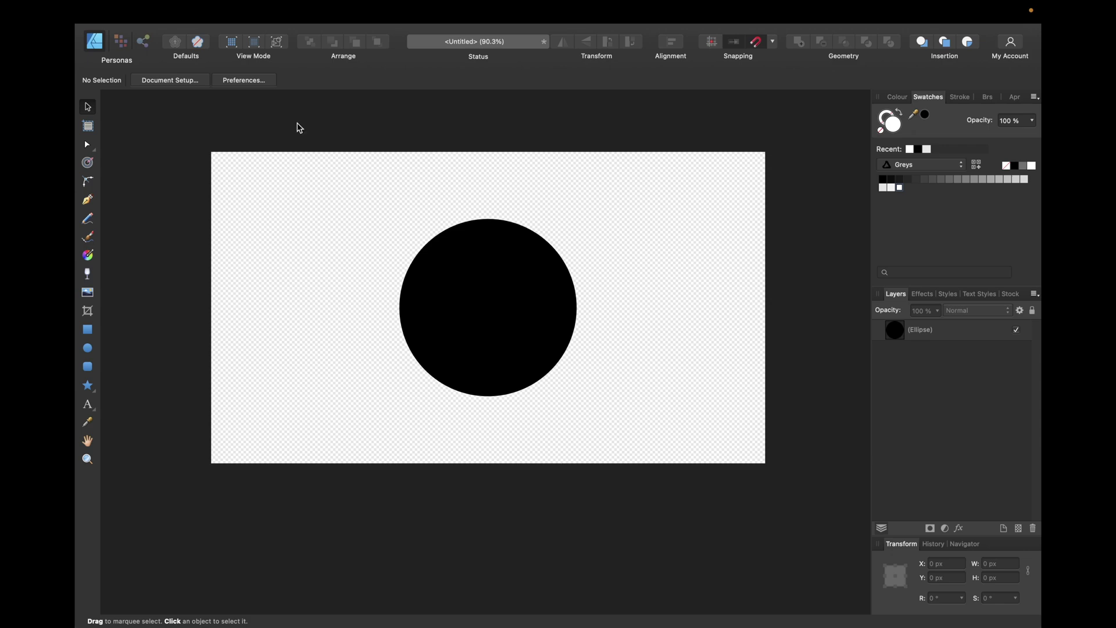
Create a new 1920 × 1080 px document with a transparent background
{"action": "left_click", "coordinate": [200, 12]}
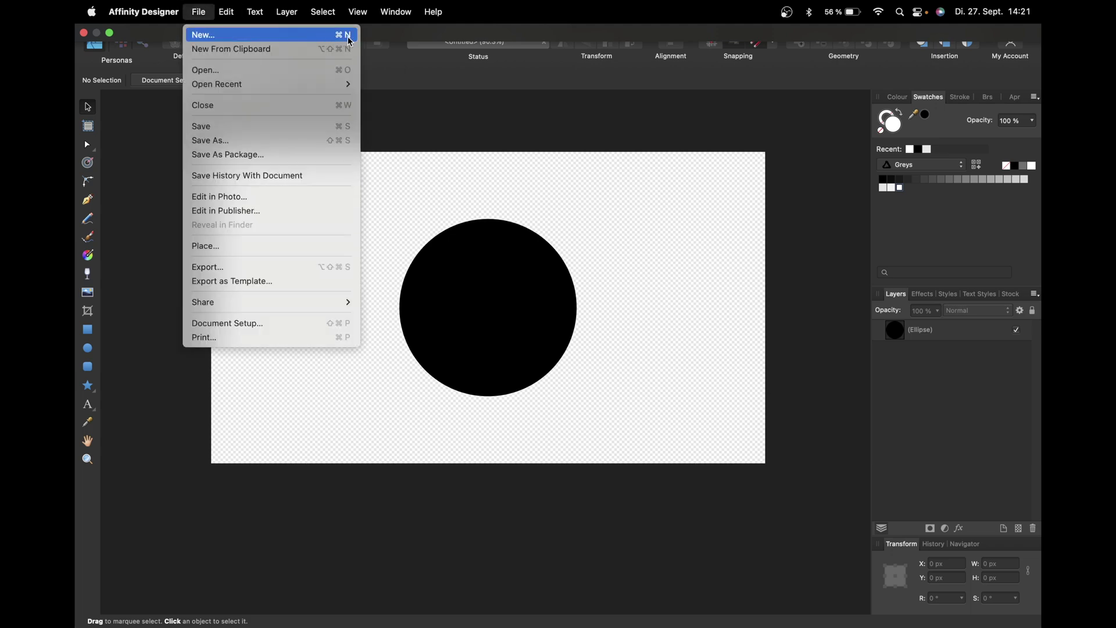
{"action": "left_click", "coordinate": [317, 35]}
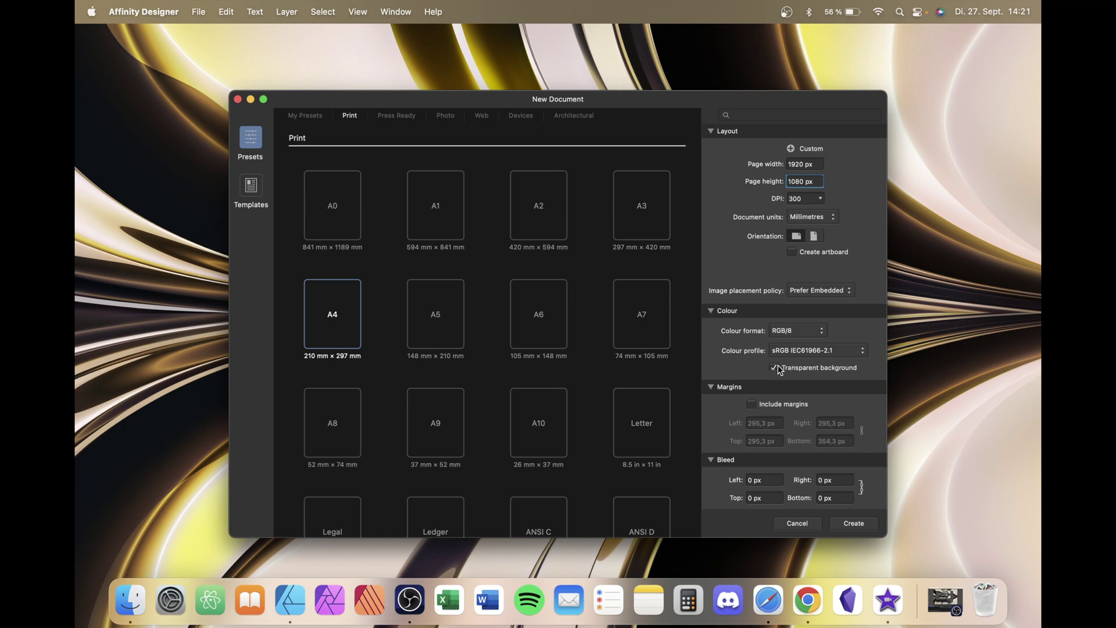
{"action": "left_click", "coordinate": [853, 523]}
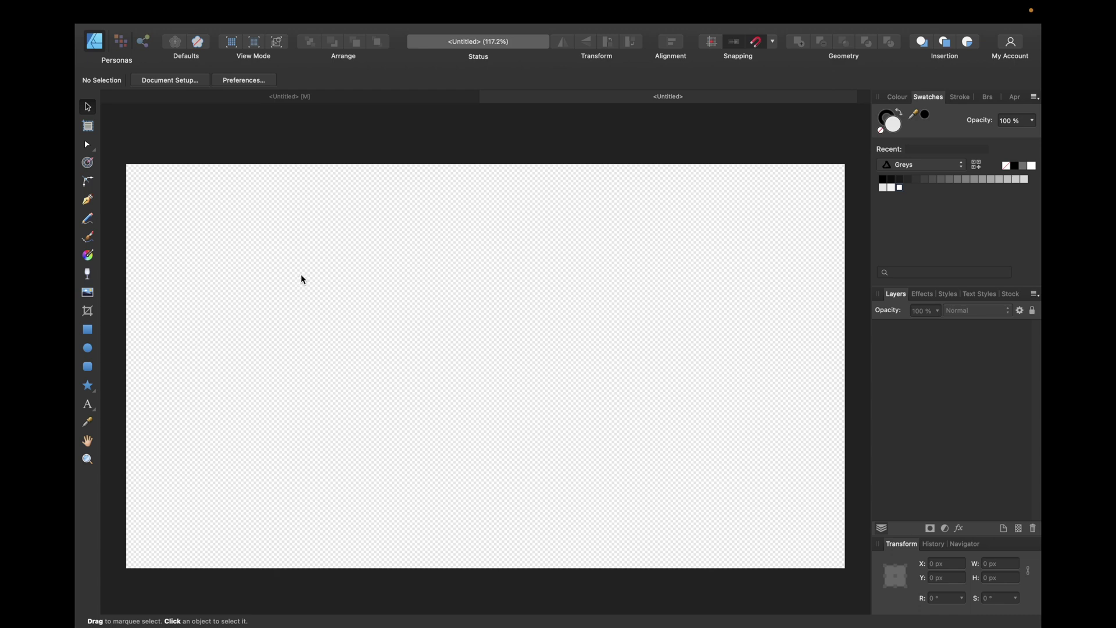
Create a second 1920 × 1080 px document with the same settings, opening on a white page
{"action": "mouse_move", "coordinate": [198, 2]}
{"action": "left_click", "coordinate": [197, 11]}
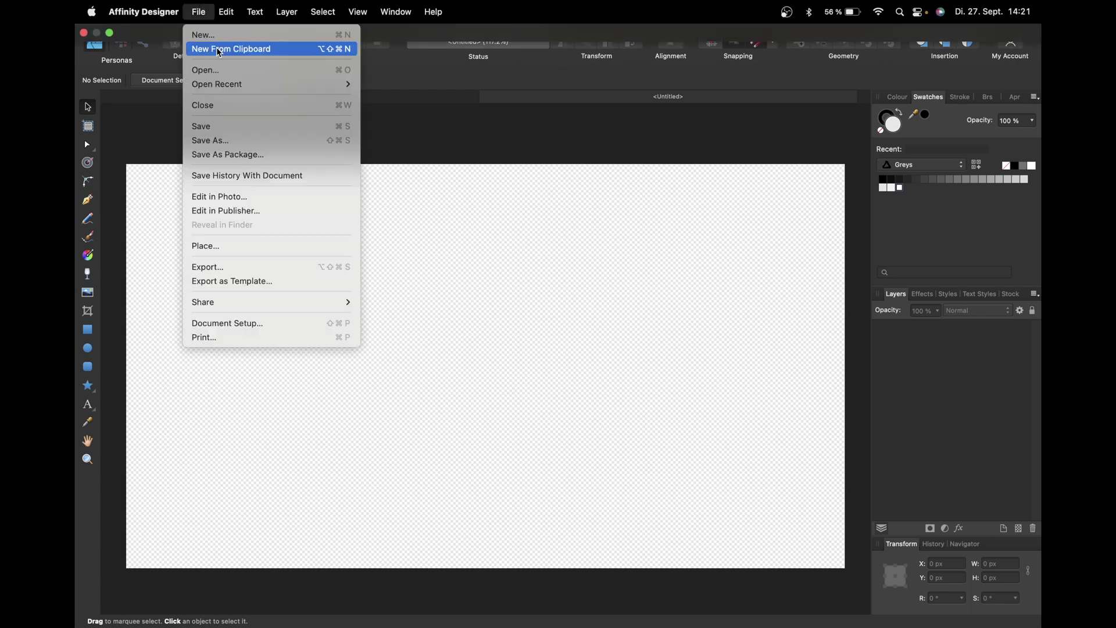
{"action": "left_click", "coordinate": [204, 35]}
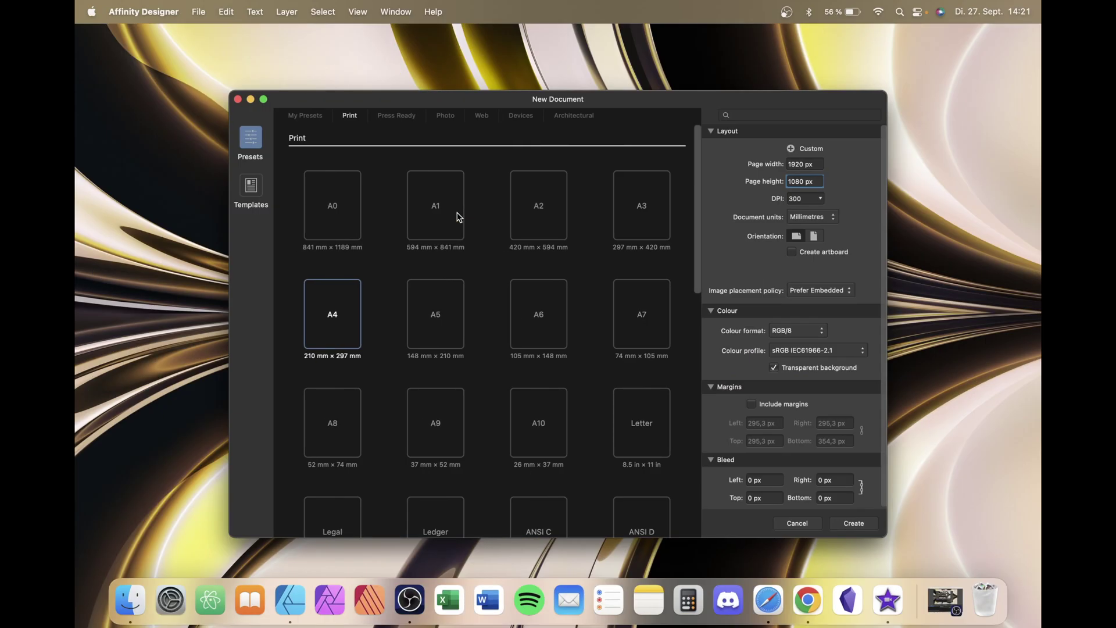
{"action": "key", "text": "Return"}
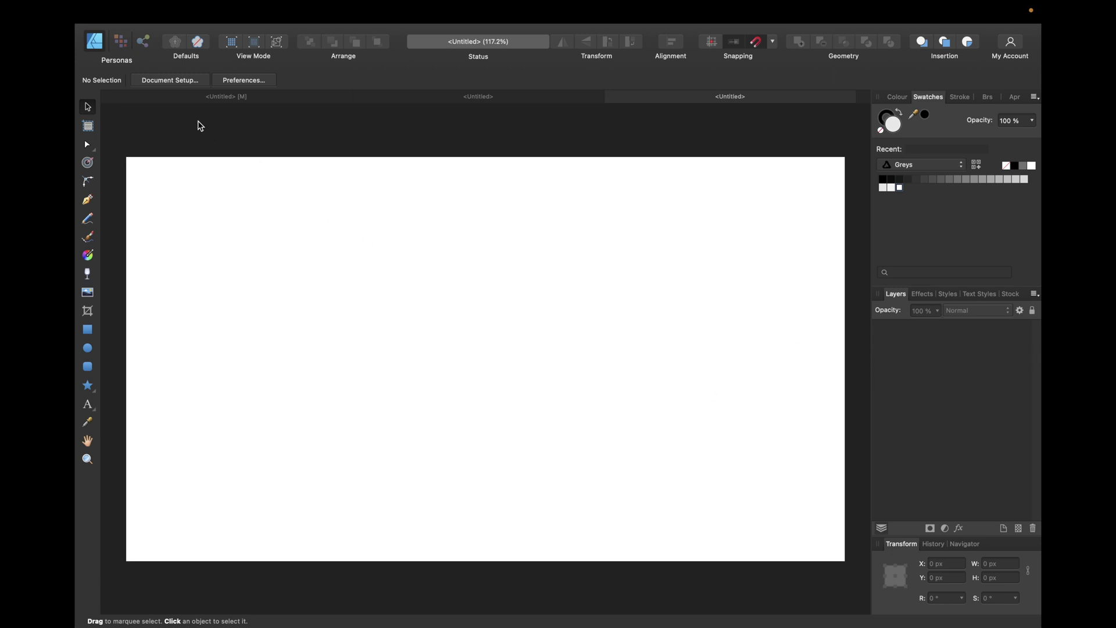
Turn on the transparent page background in Document Setup's Colour settings
{"action": "left_click", "coordinate": [171, 82]}
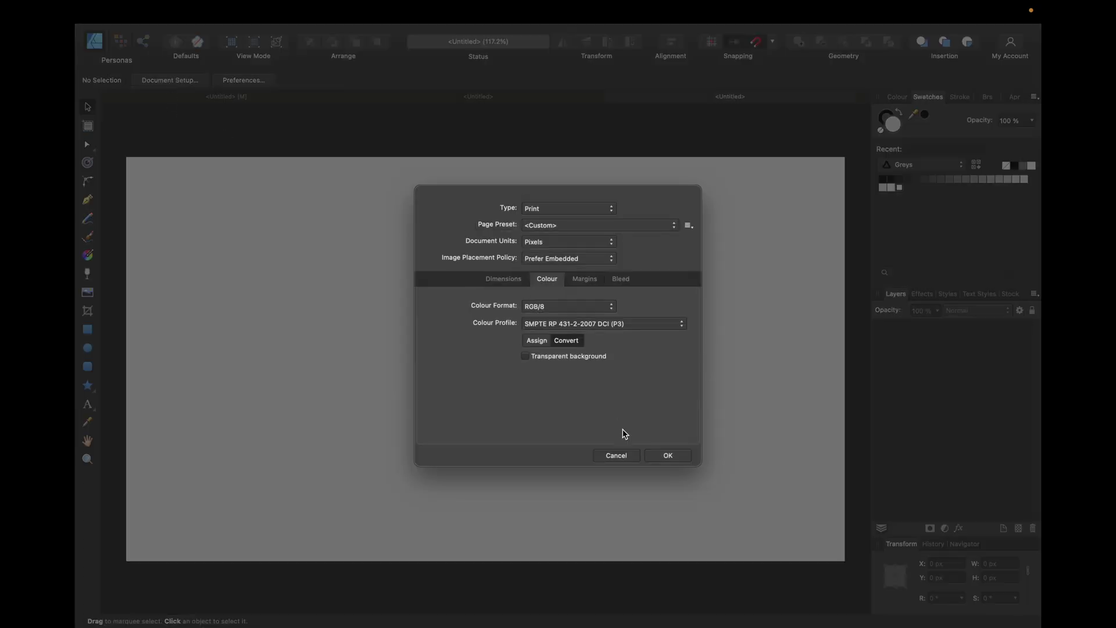
{"action": "left_click", "coordinate": [616, 457]}
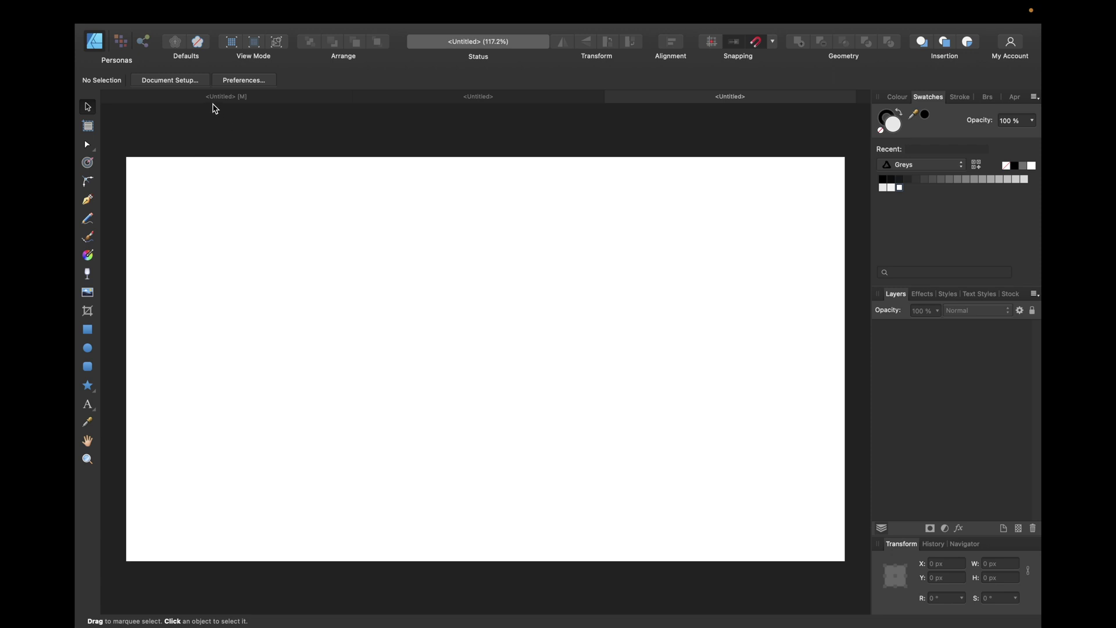
{"action": "left_click", "coordinate": [187, 83]}
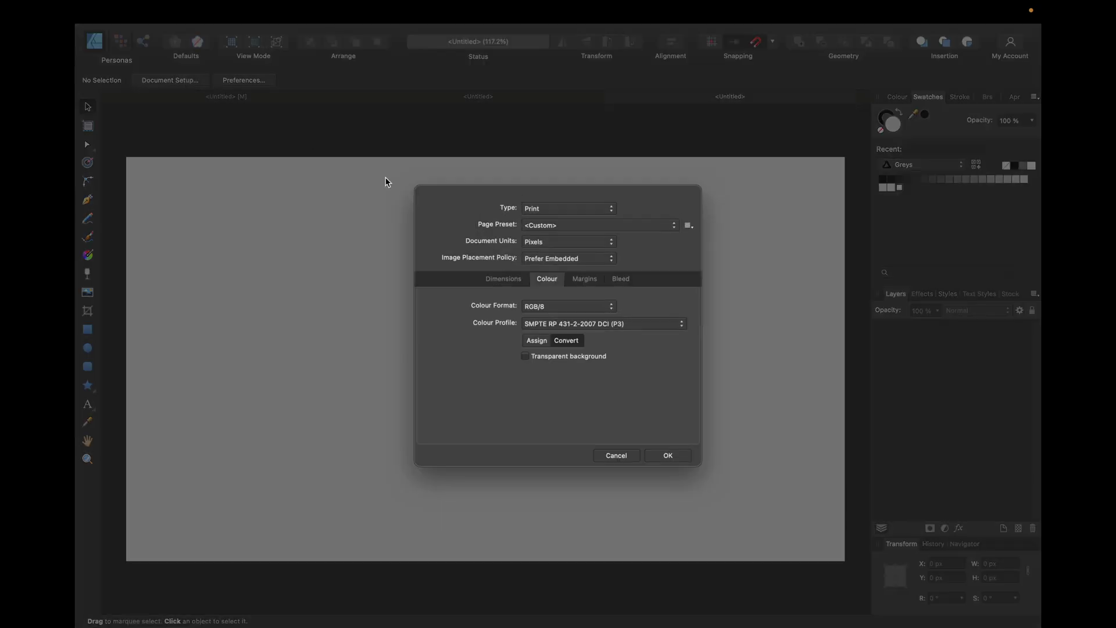
{"action": "left_click", "coordinate": [503, 277]}
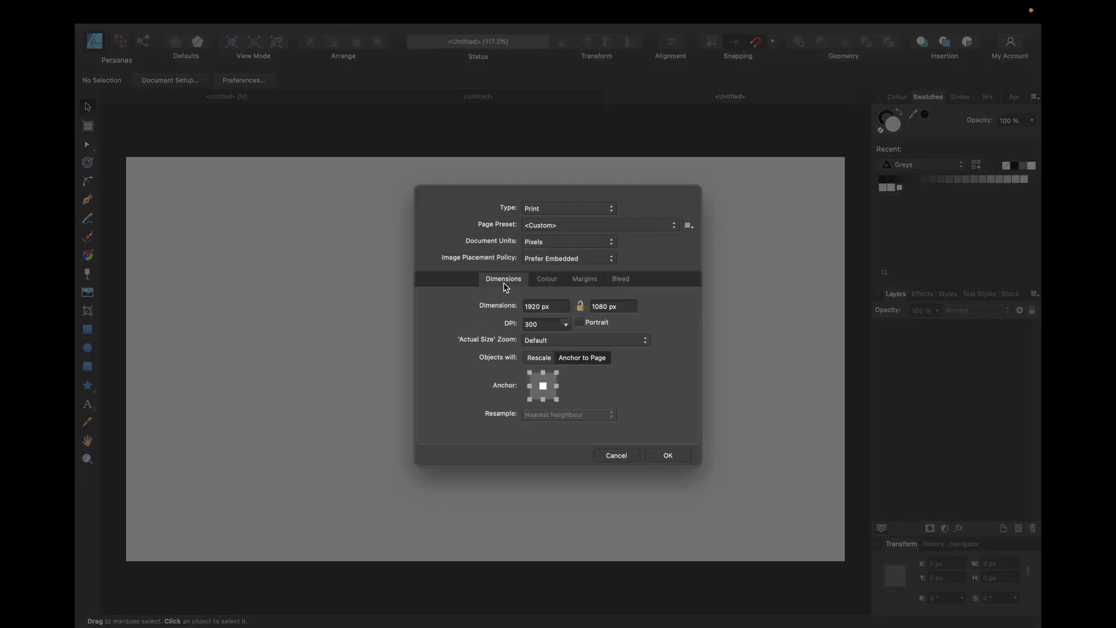
{"action": "left_click", "coordinate": [547, 279]}
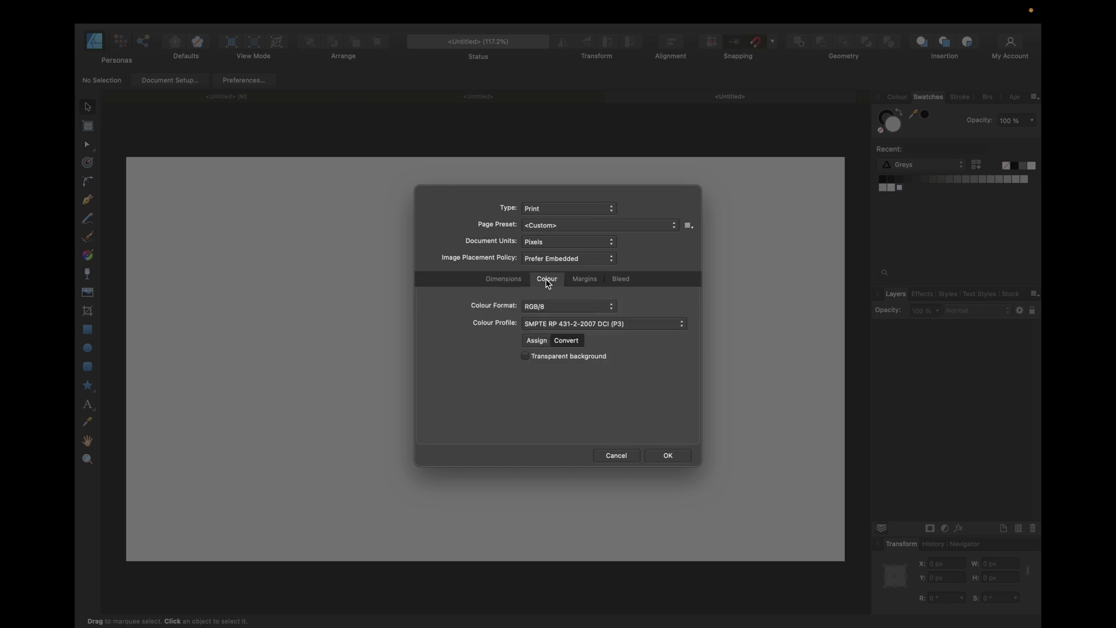
{"action": "left_click", "coordinate": [525, 356]}
{"action": "left_click", "coordinate": [671, 455]}
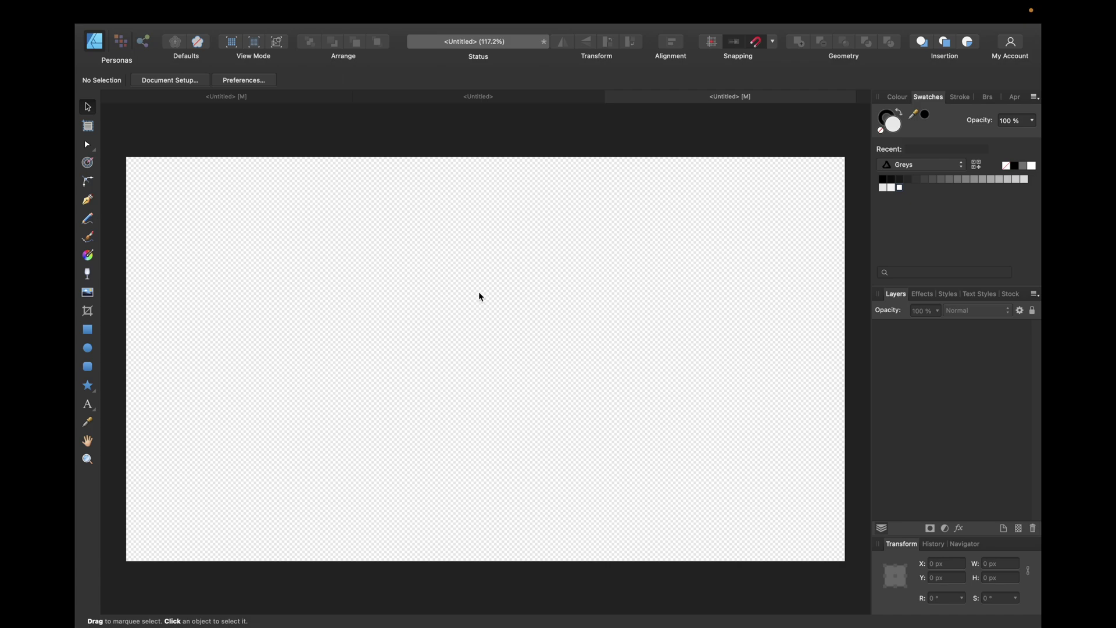
Switch the page background briefly to white, then confirm it as transparent again
{"action": "left_click", "coordinate": [171, 79]}
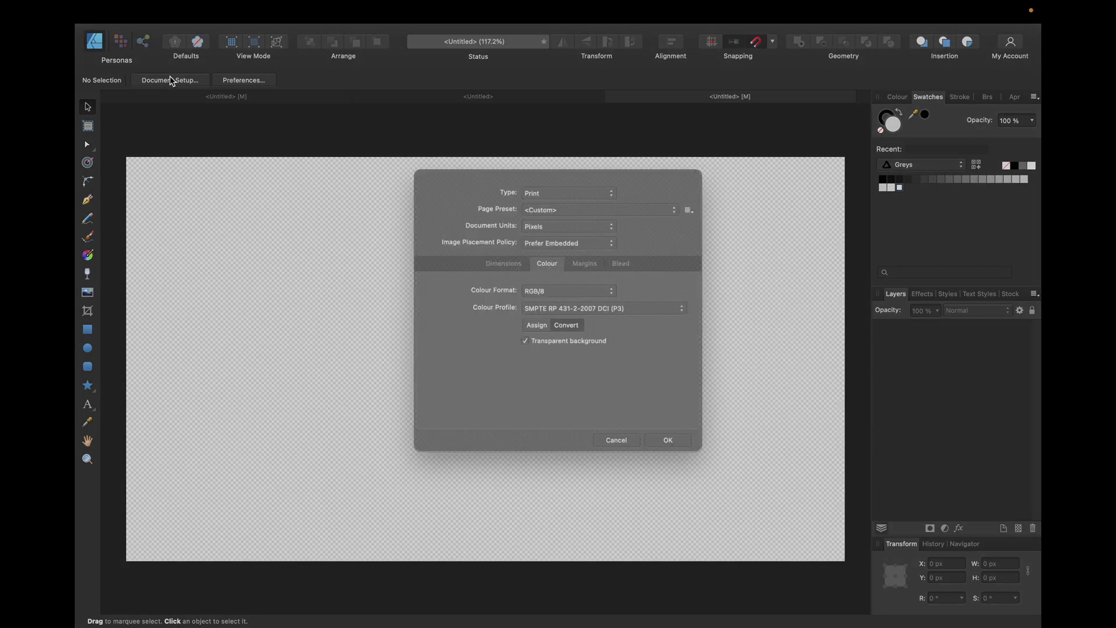
{"action": "left_click", "coordinate": [525, 356]}
{"action": "left_click", "coordinate": [673, 460]}
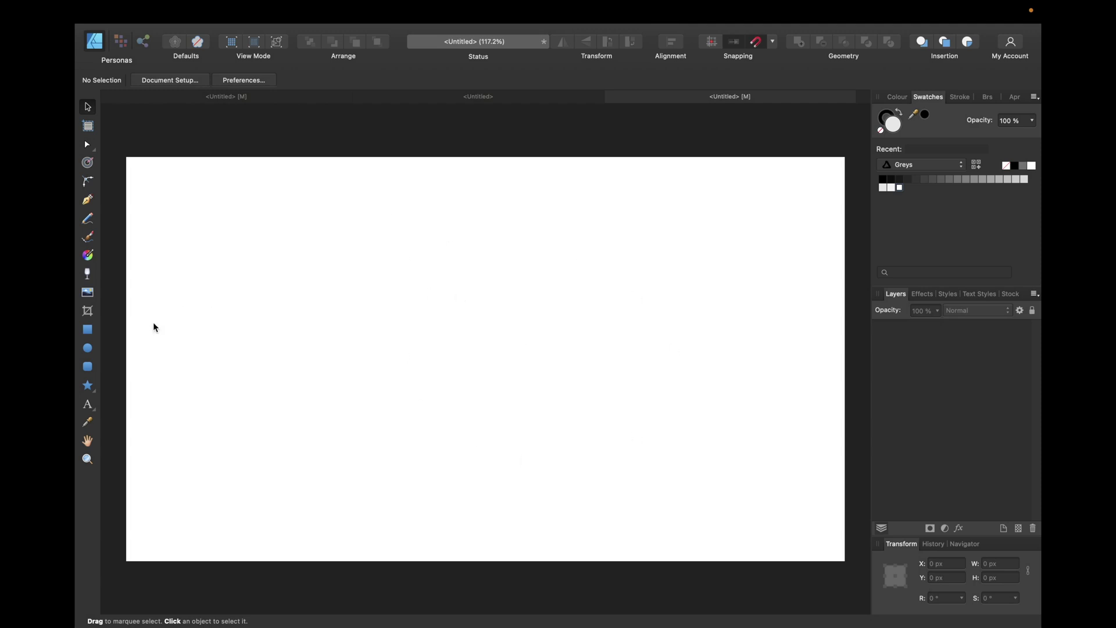
{"action": "left_click", "coordinate": [170, 80]}
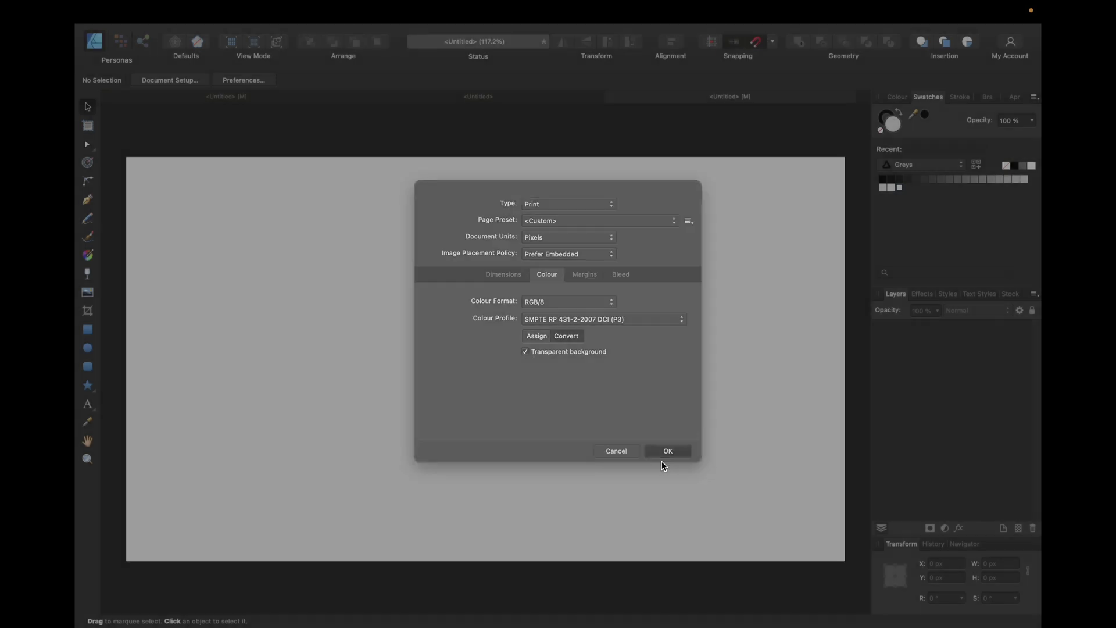
{"action": "left_click", "coordinate": [664, 455]}
Draw a square near the page centre with black fill and no outline
{"action": "left_click", "coordinate": [85, 330]}
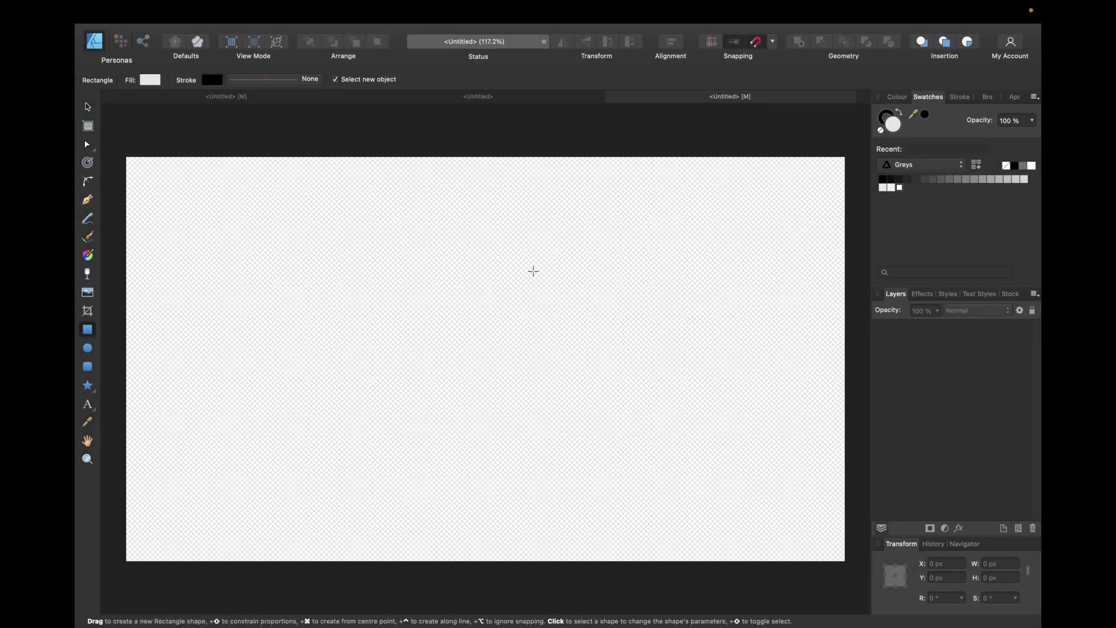
{"action": "left_click_drag", "start_coordinate": [416, 224], "coordinate": [636, 446]}
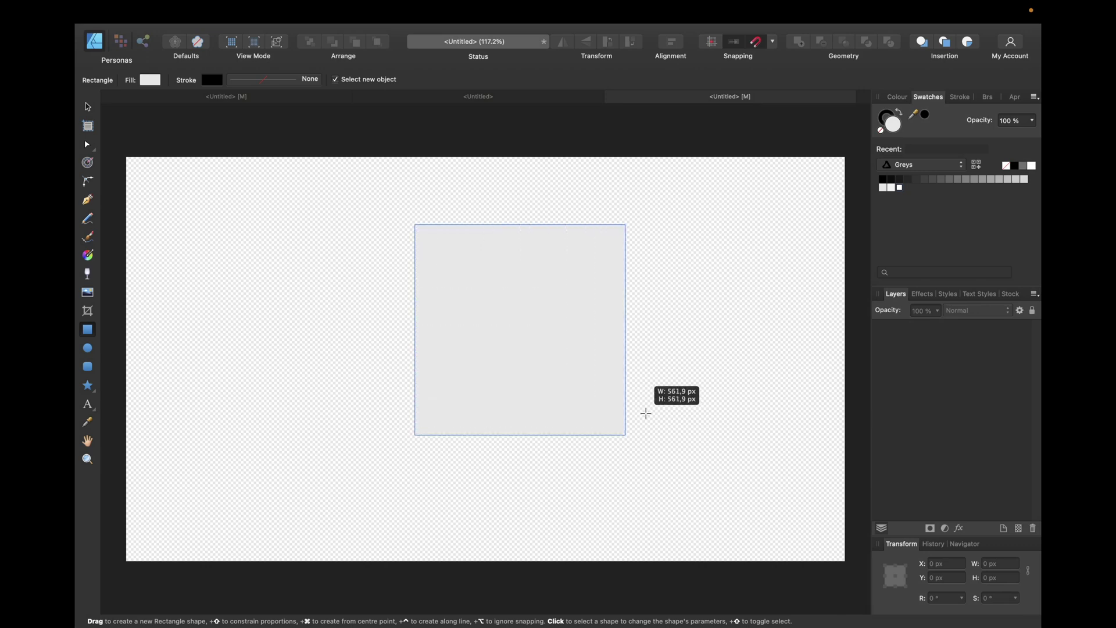
{"action": "left_click", "coordinate": [893, 181]}
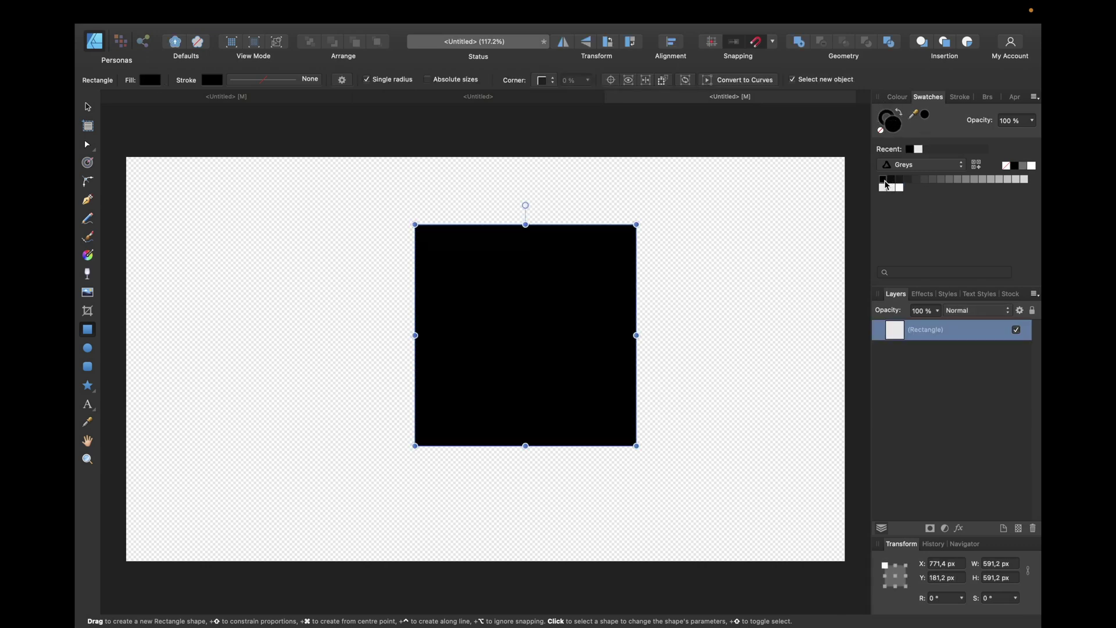
{"action": "left_click", "coordinate": [881, 130]}
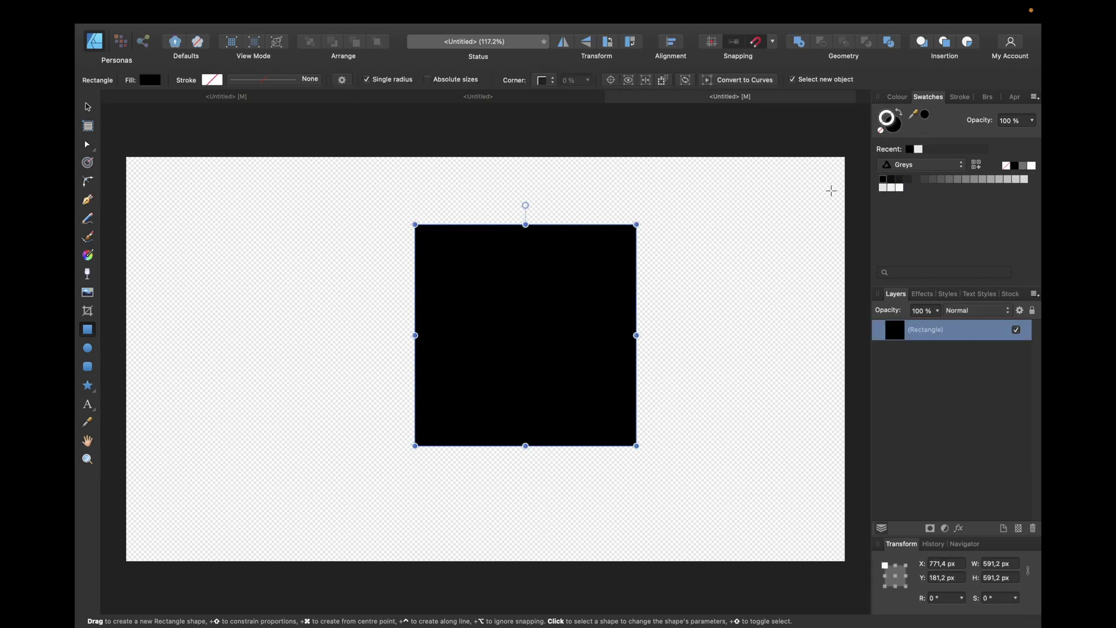
Delete the stray tiny rectangle and move the black square to the page centre
{"action": "left_click_drag", "start_coordinate": [784, 219], "coordinate": [789, 225]}
{"action": "left_click", "coordinate": [750, 246]}
{"action": "key", "text": "v"}
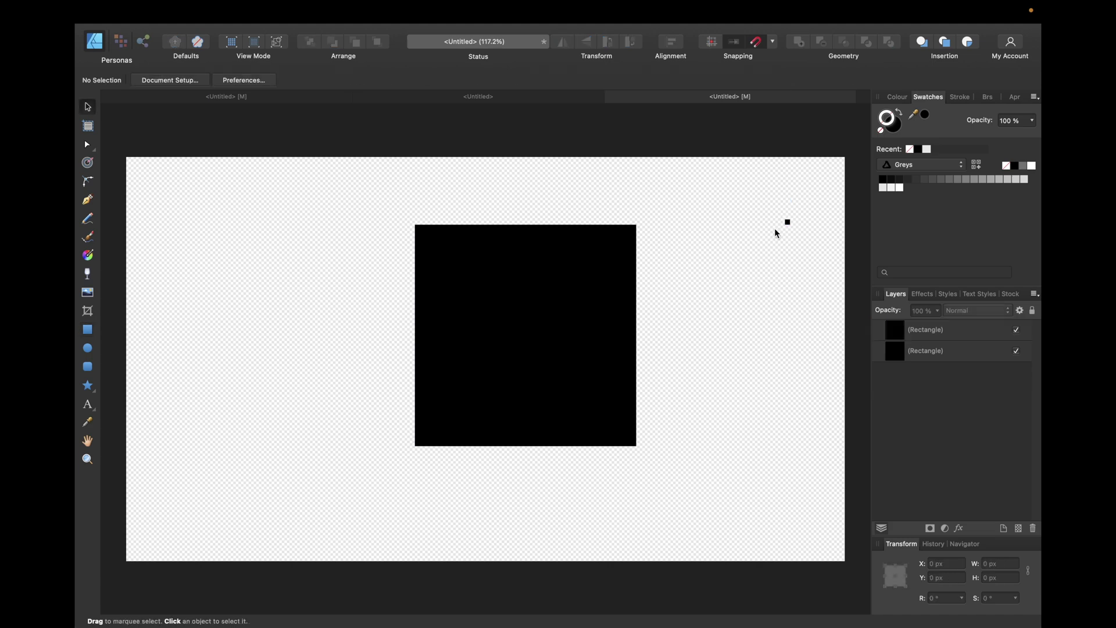
{"action": "left_click", "coordinate": [787, 222]}
{"action": "key", "text": "Delete"}
{"action": "left_click_drag", "start_coordinate": [554, 299], "coordinate": [515, 321]}
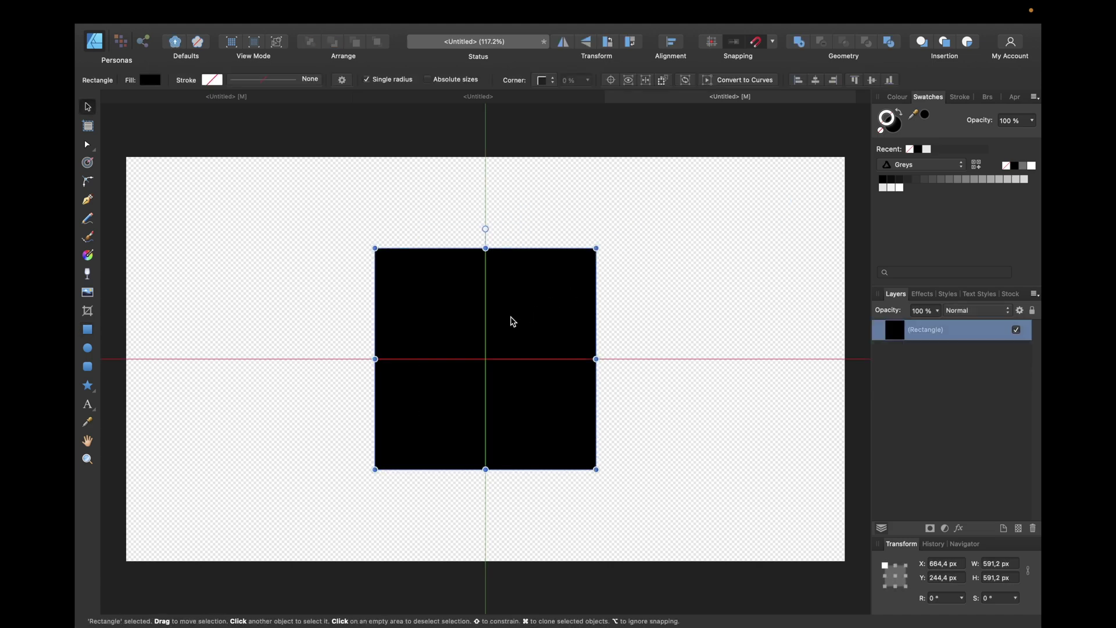
{"action": "left_click", "coordinate": [718, 321]}
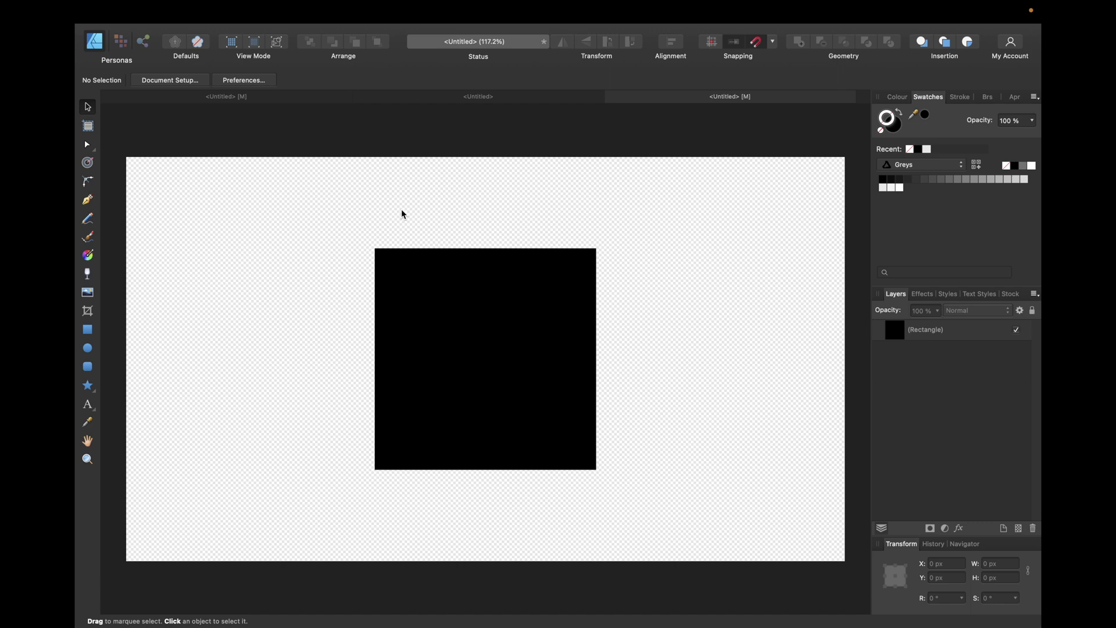
{"action": "mouse_move", "coordinate": [186, 5]}
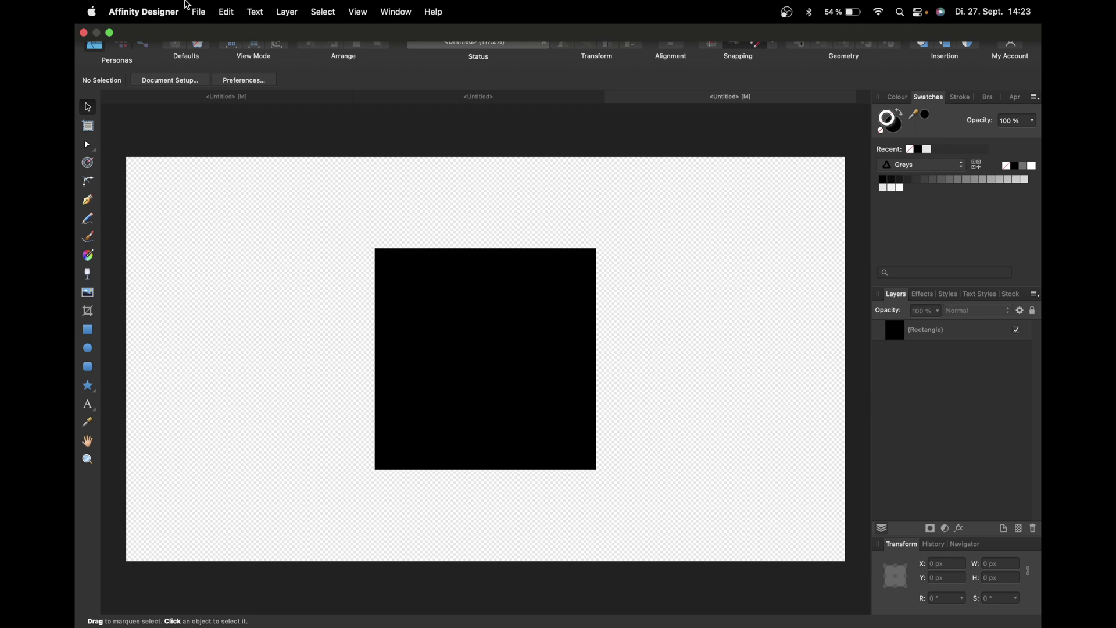
{"action": "left_click", "coordinate": [200, 7]}
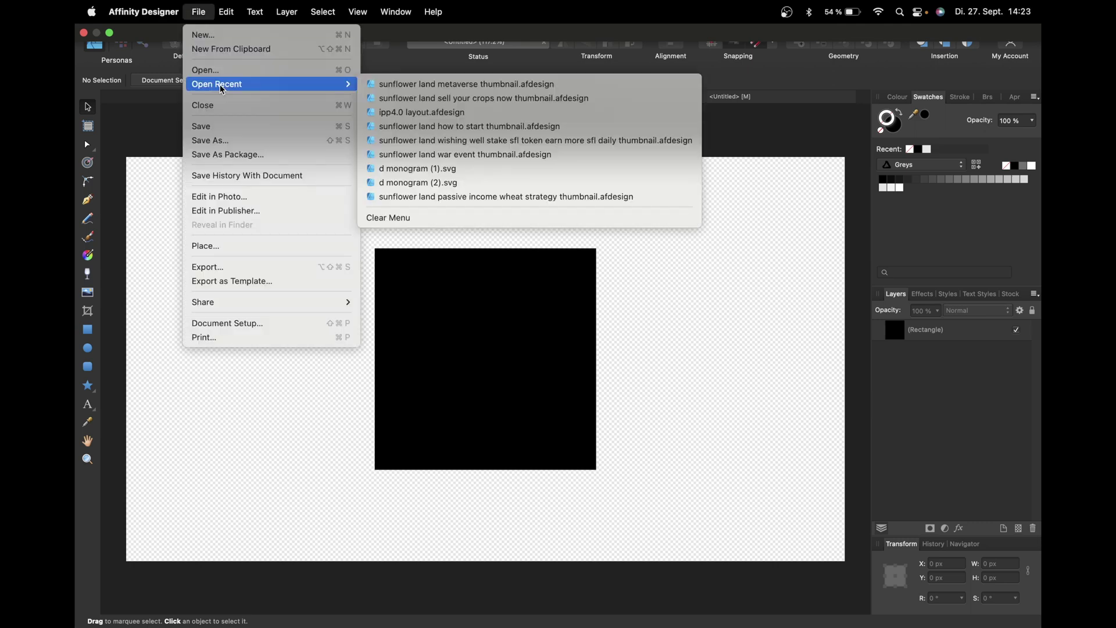
{"action": "left_click", "coordinate": [228, 267]}
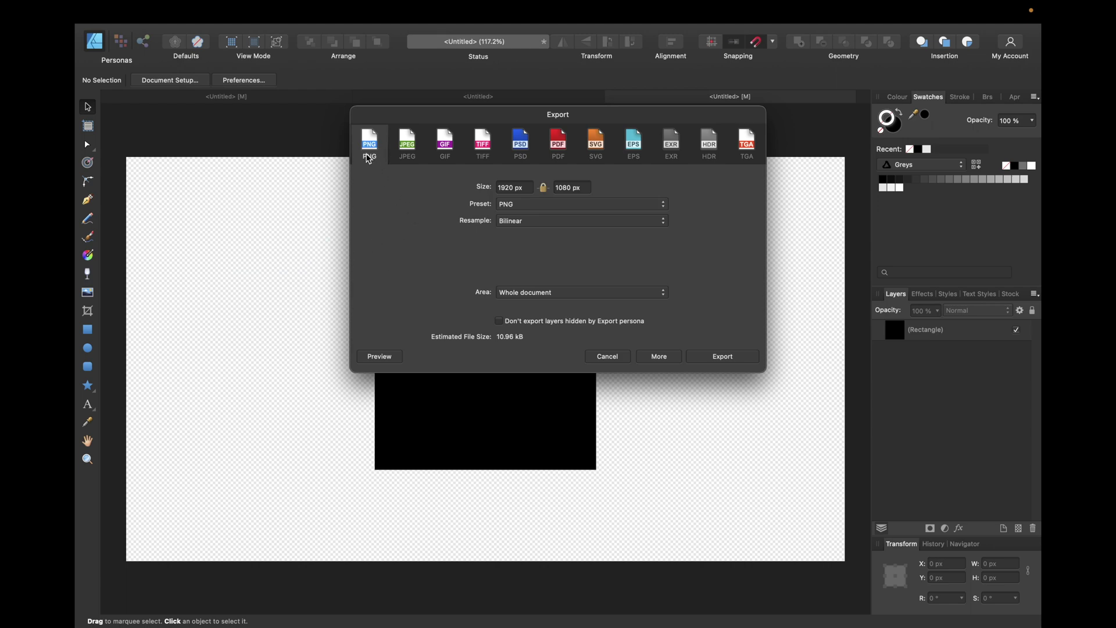
{"action": "left_click", "coordinate": [410, 152]}
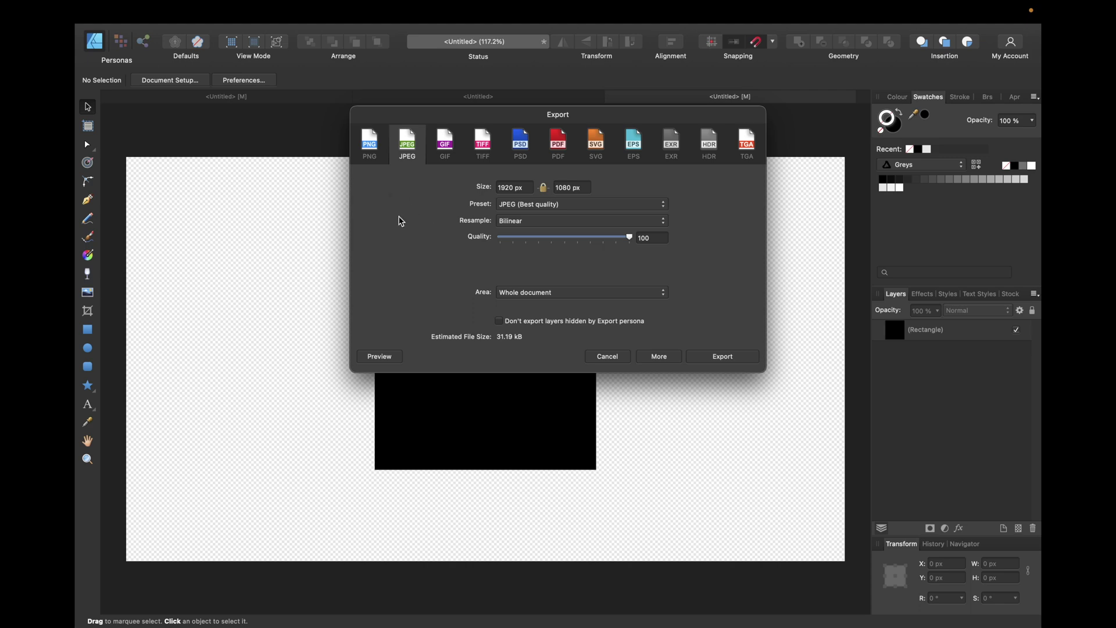
{"action": "left_click", "coordinate": [381, 158]}
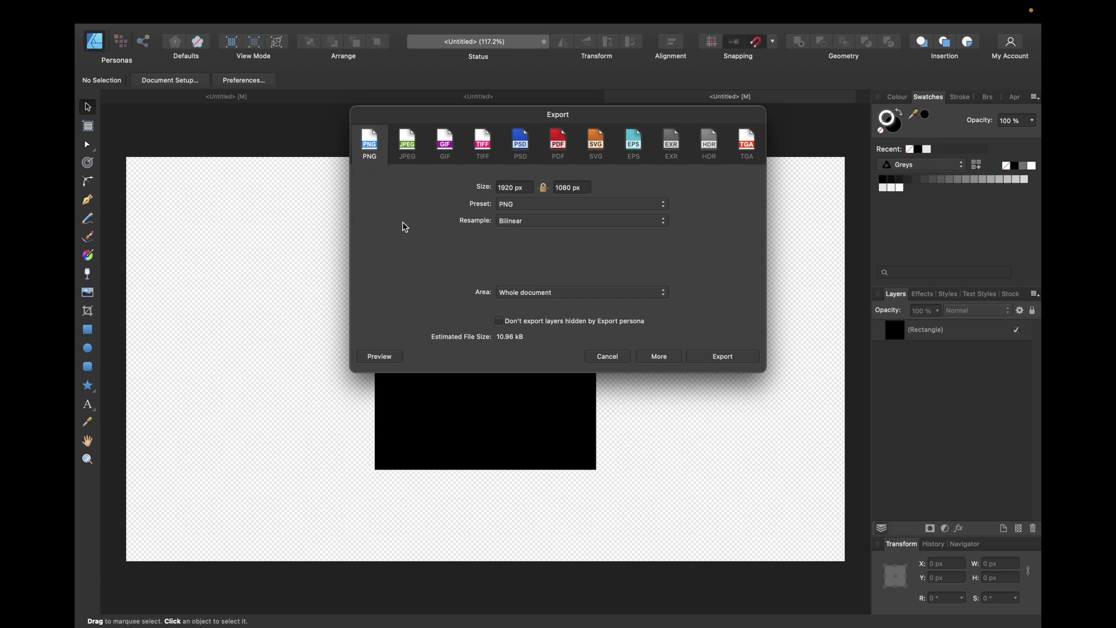
{"action": "left_click", "coordinate": [599, 150]}
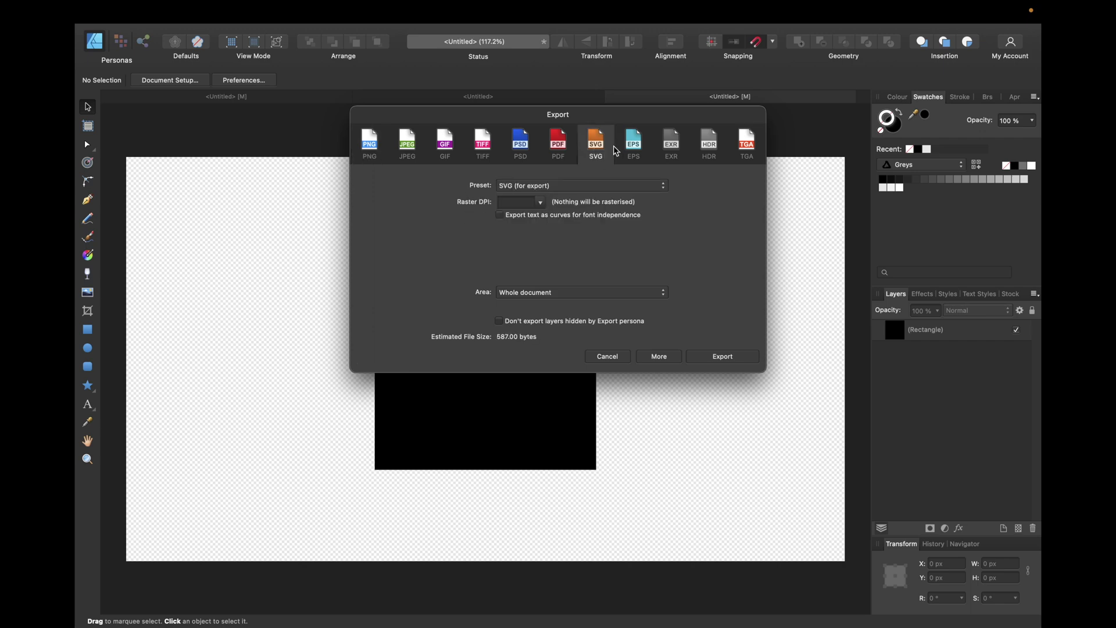
{"action": "left_click", "coordinate": [608, 357]}
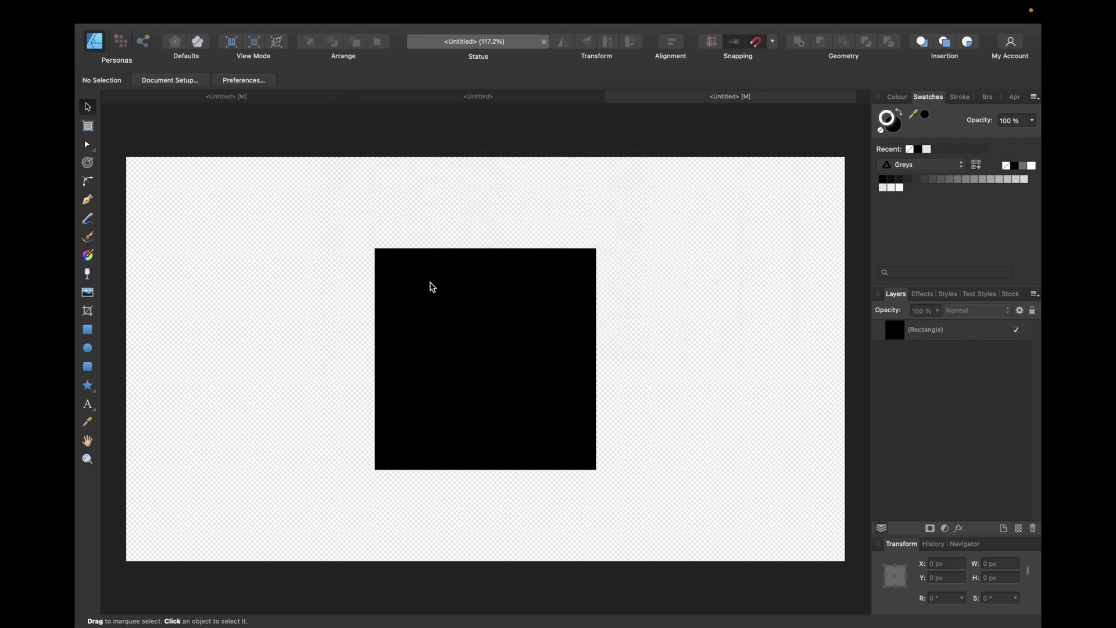
Save the untitled black-square document from the File menu
{"action": "left_click", "coordinate": [198, 11]}
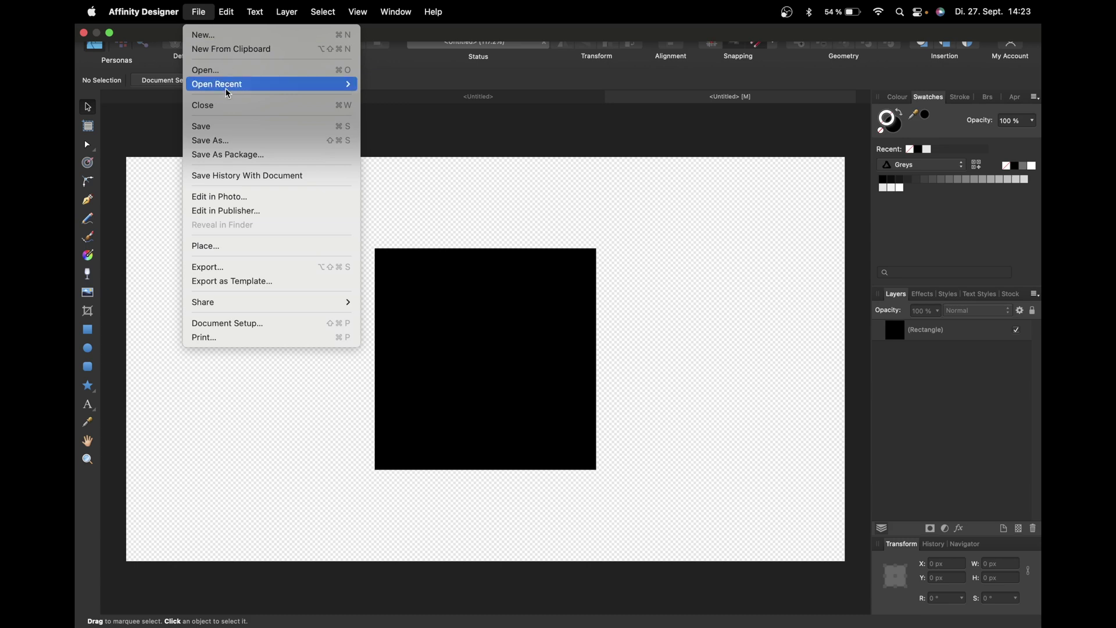
{"action": "left_click", "coordinate": [203, 130]}
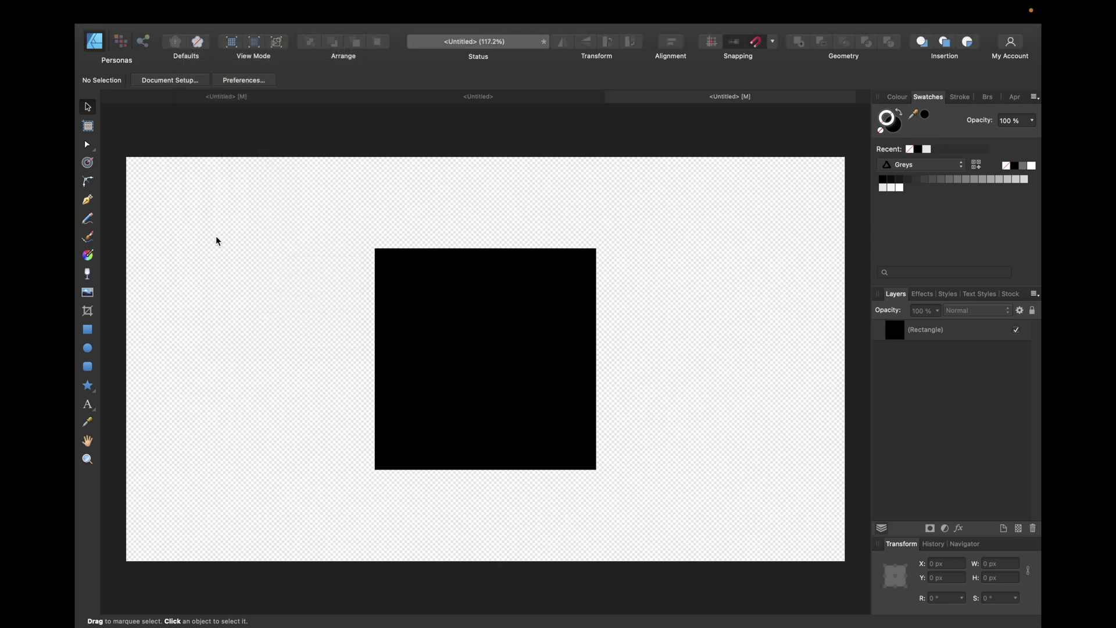